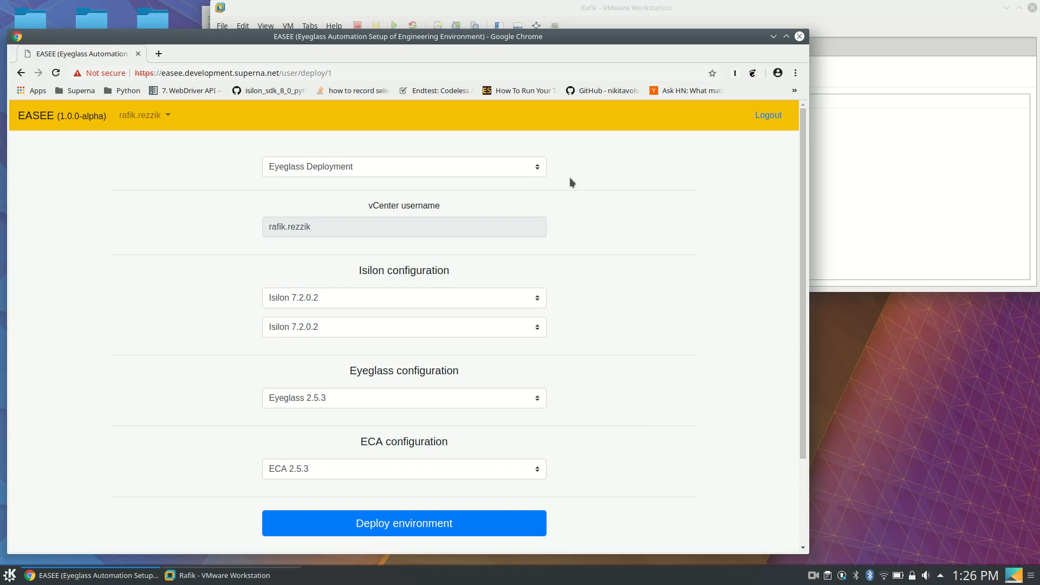
Set the second Isilon version to Isilon 8.1.0.0 and deploy the Eyeglass environment with the other versions as preset
left_click_drag(645, 49, 668, 39)
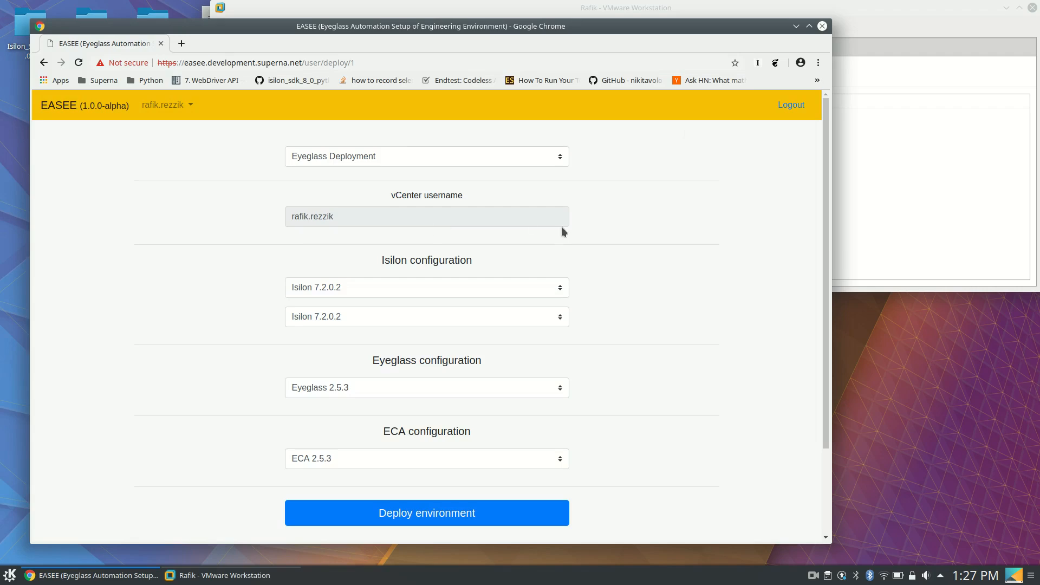
left_click(537, 291)
left_click(594, 285)
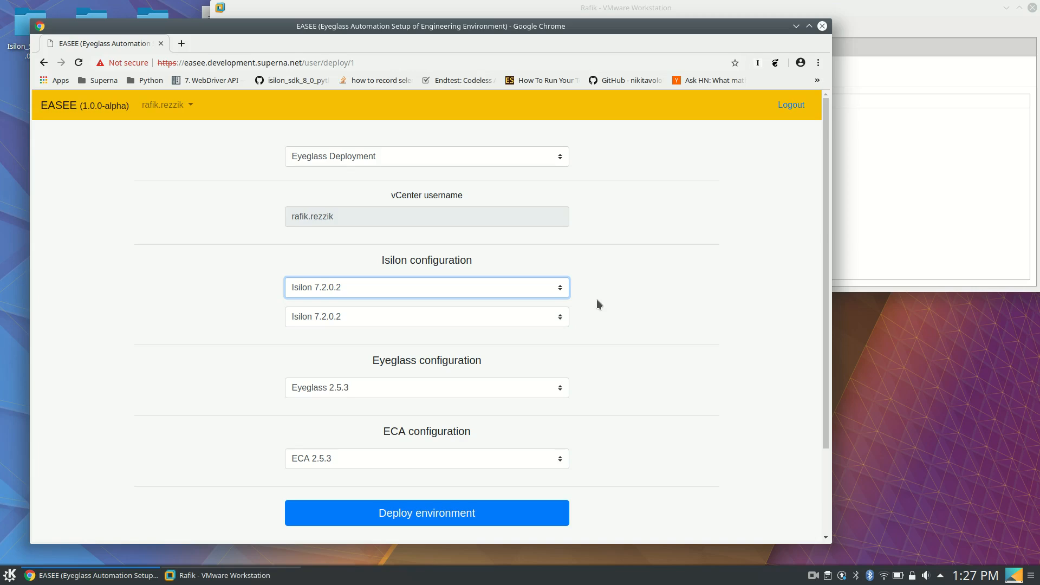
left_click(560, 317)
left_click(488, 353)
left_click(695, 310)
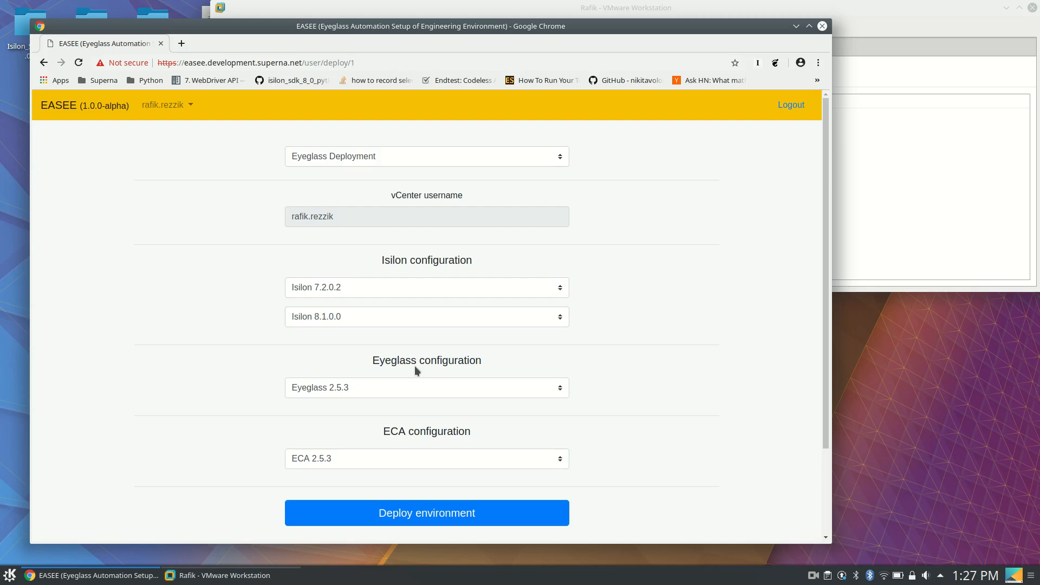
scroll(227, 374, "down", 2)
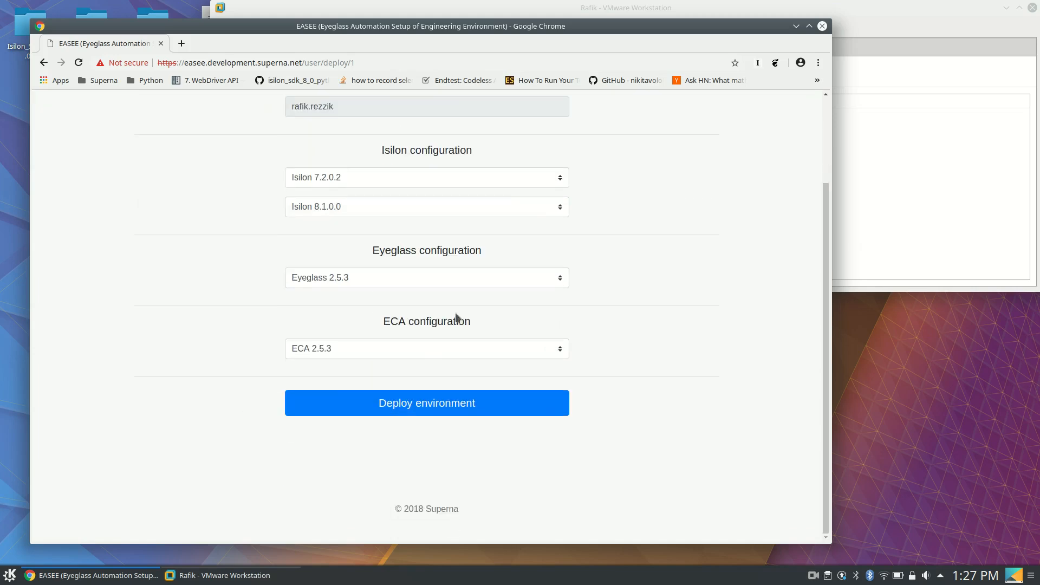
left_click(454, 405)
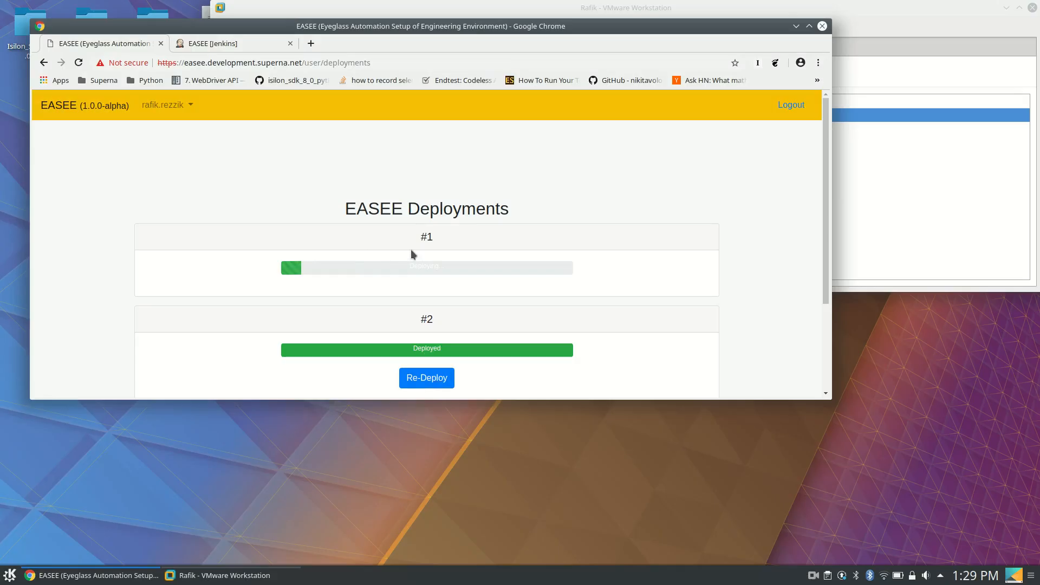
Switch to the Jenkins EASEE pipeline page and open build #300
left_click(242, 44)
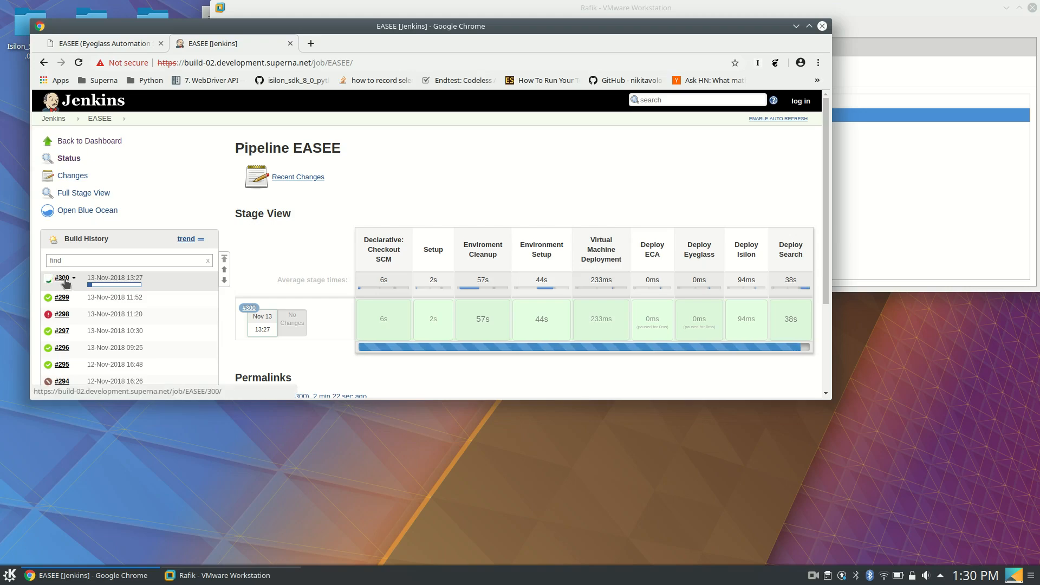
left_click(62, 278)
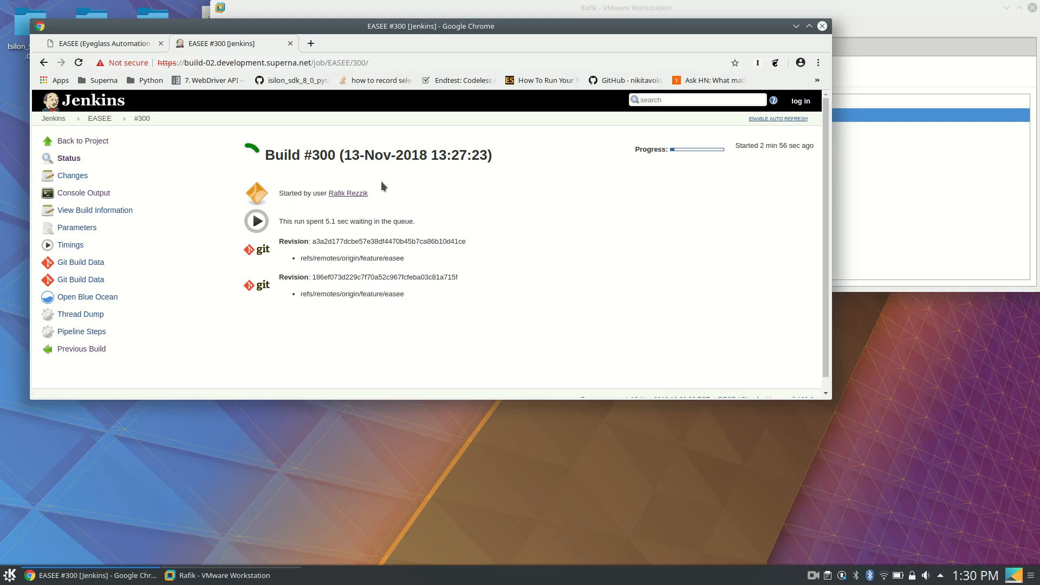
Switch to VMware Workstation and open deployment folder 1 inside the EASEE folder
left_click(915, 138)
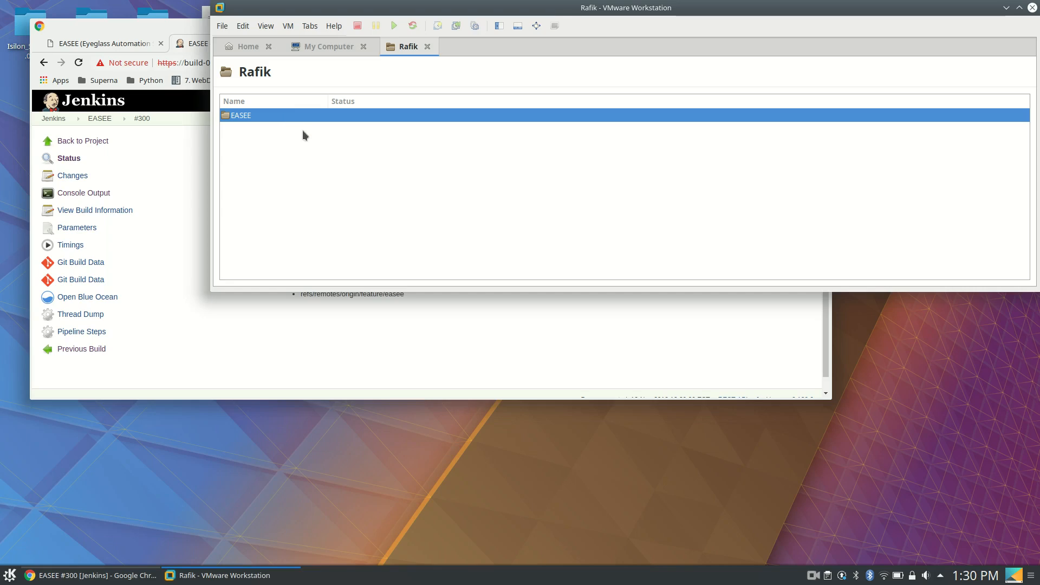
double_click(280, 115)
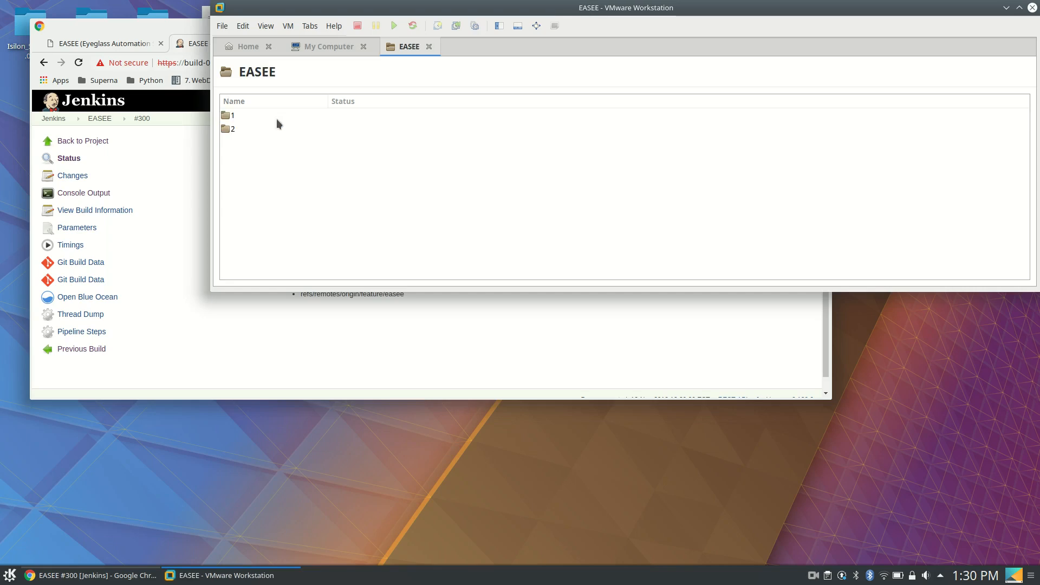
double_click(233, 116)
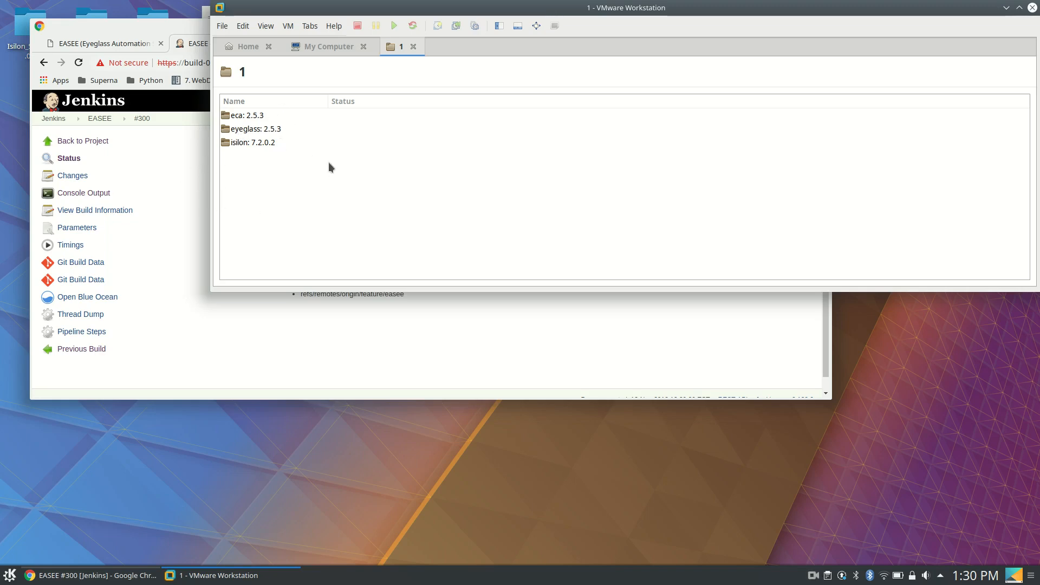
Check the console output of build #300 in Chrome, and open the virtual machine from the isilon: 7.2.0.2 folder in VMware Workstation
left_click(187, 172)
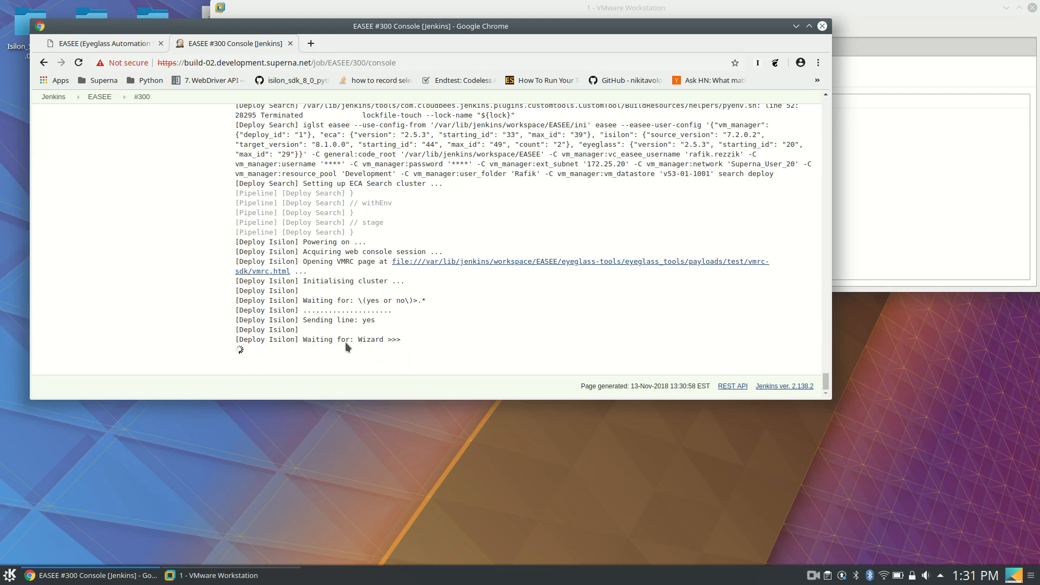
left_click(875, 31)
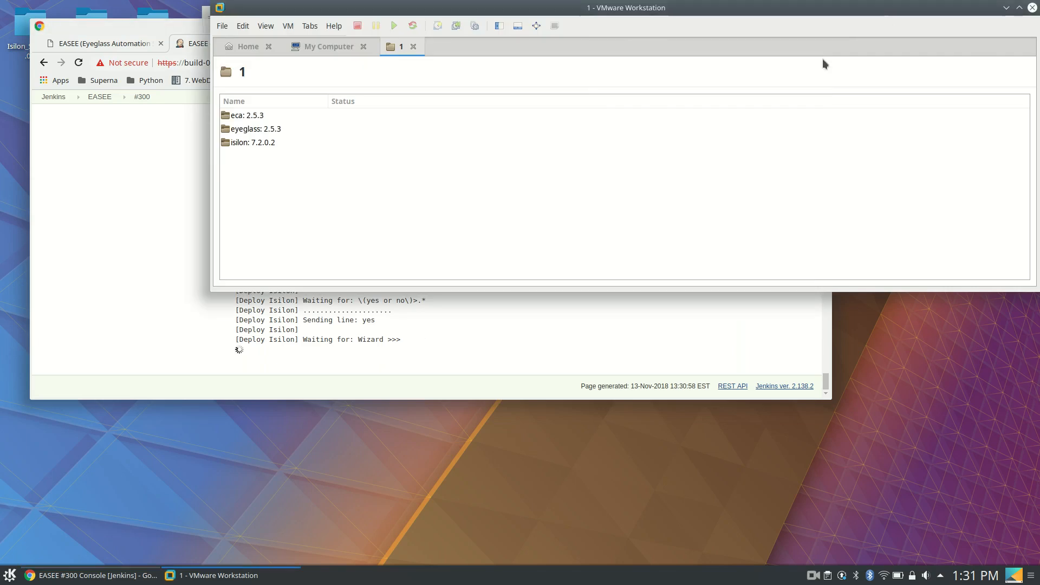
double_click(258, 142)
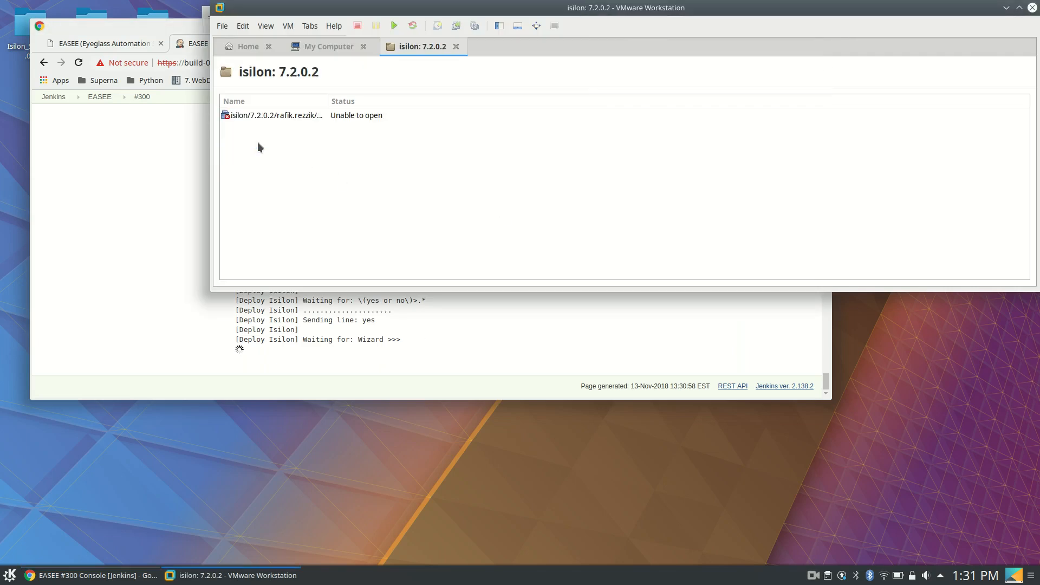
left_click(266, 118)
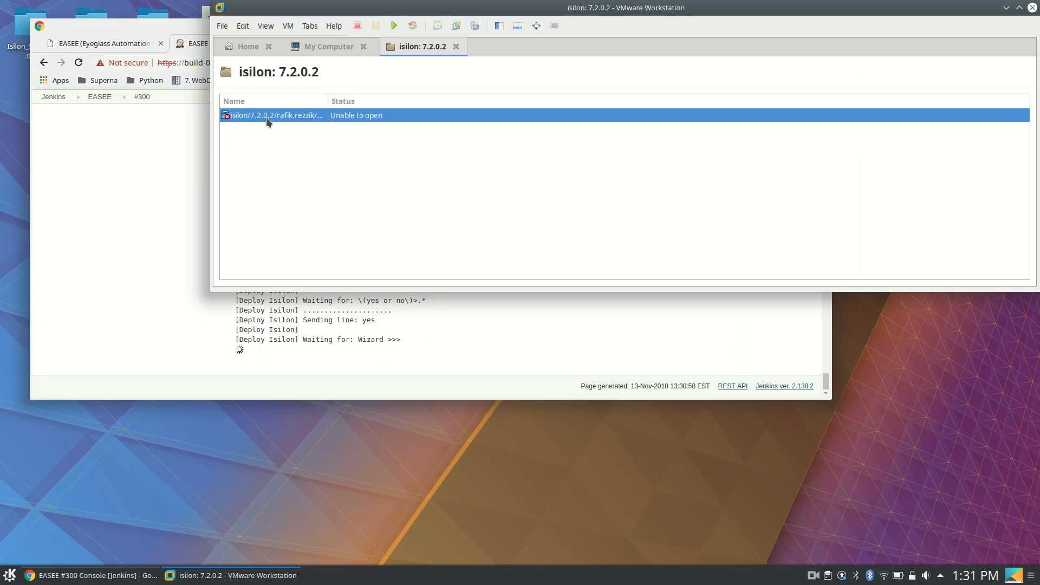
double_click(272, 117)
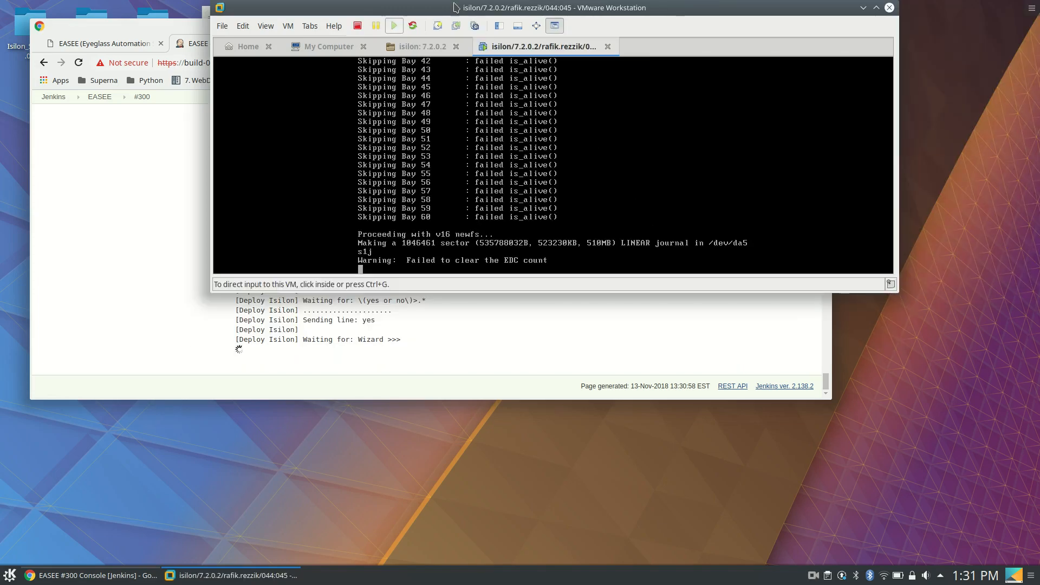
left_click_drag(456, 8, 572, 33)
left_click_drag(311, 28, 281, 93)
left_click(880, 128)
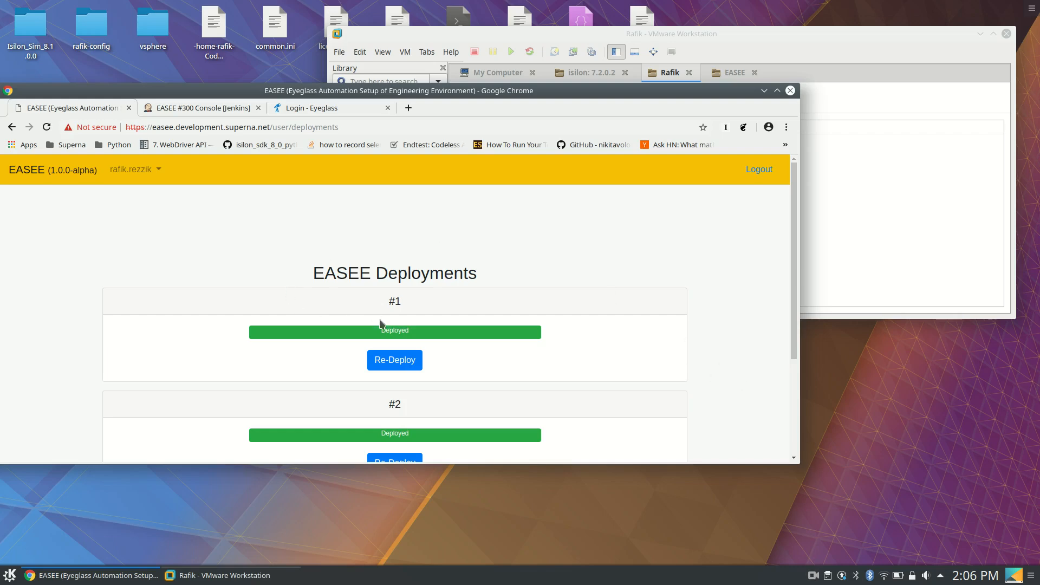
Review the finished build's console output in Jenkins, and open the eyeglass: 2.5.3 virtual machine of deployment 1 in VMware Workstation
left_click(155, 109)
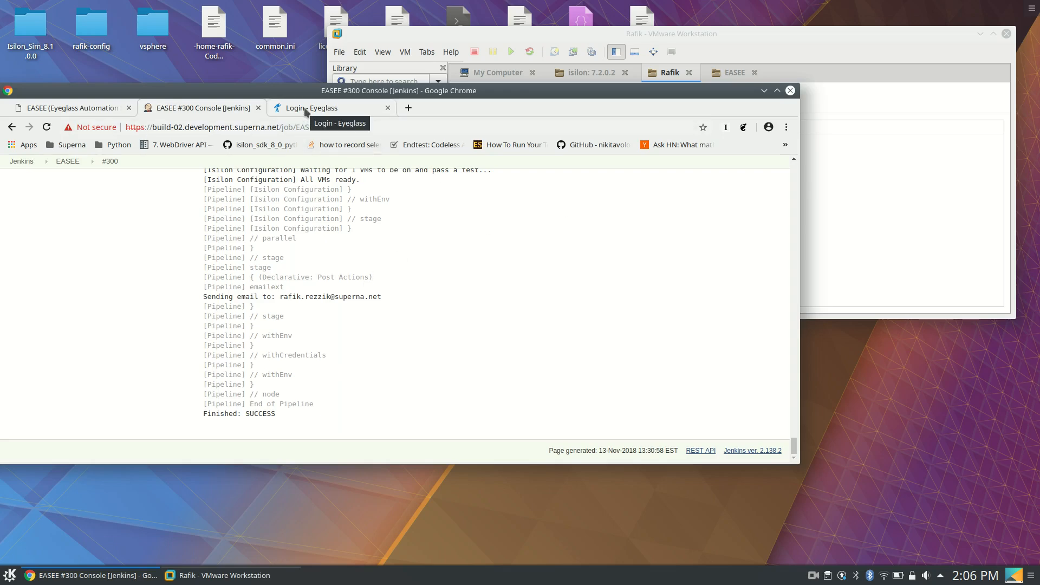
left_click(534, 38)
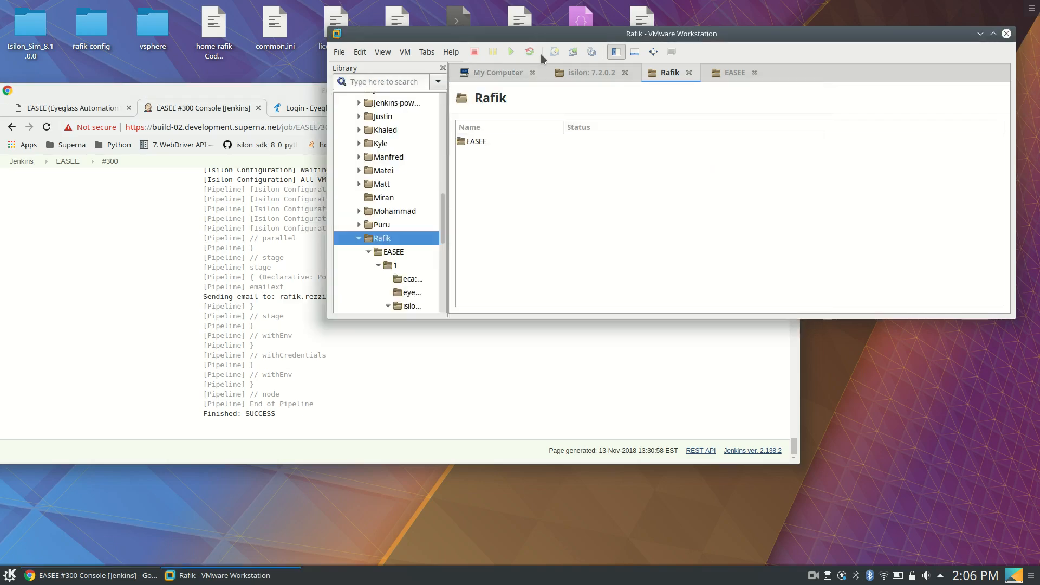
double_click(468, 142)
double_click(467, 142)
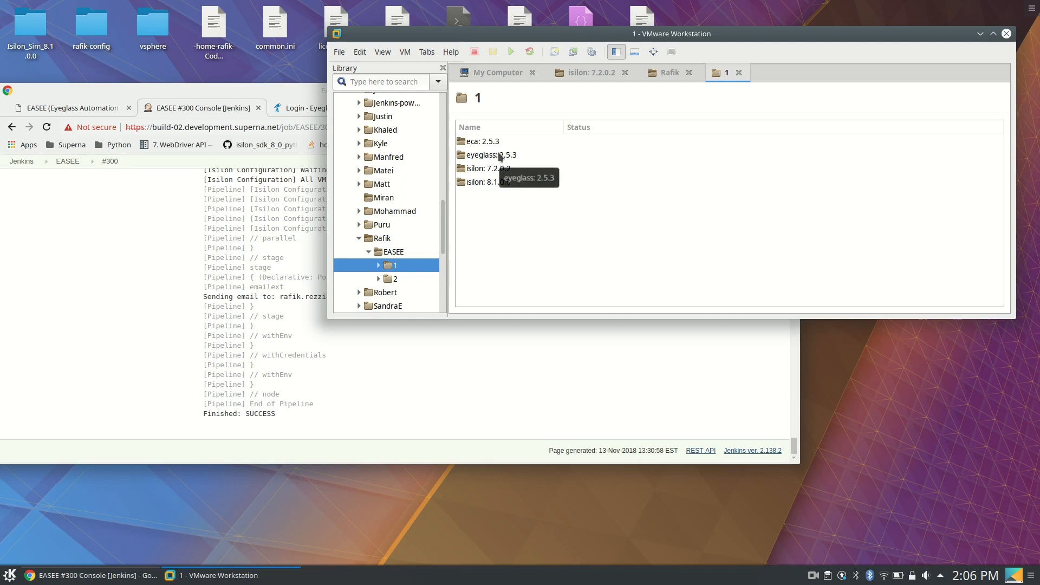
double_click(517, 156)
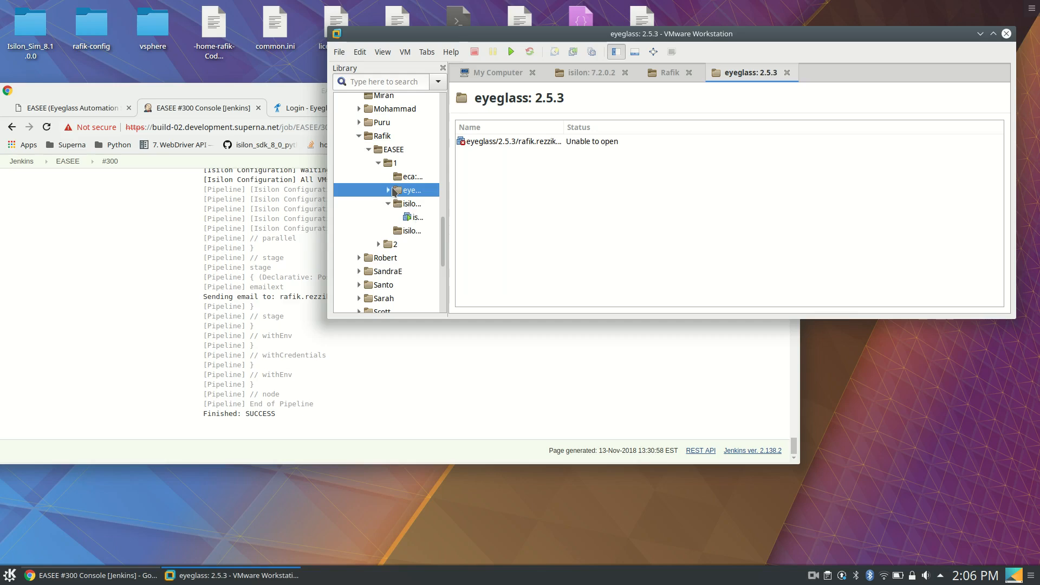
left_click(404, 205)
double_click(404, 205)
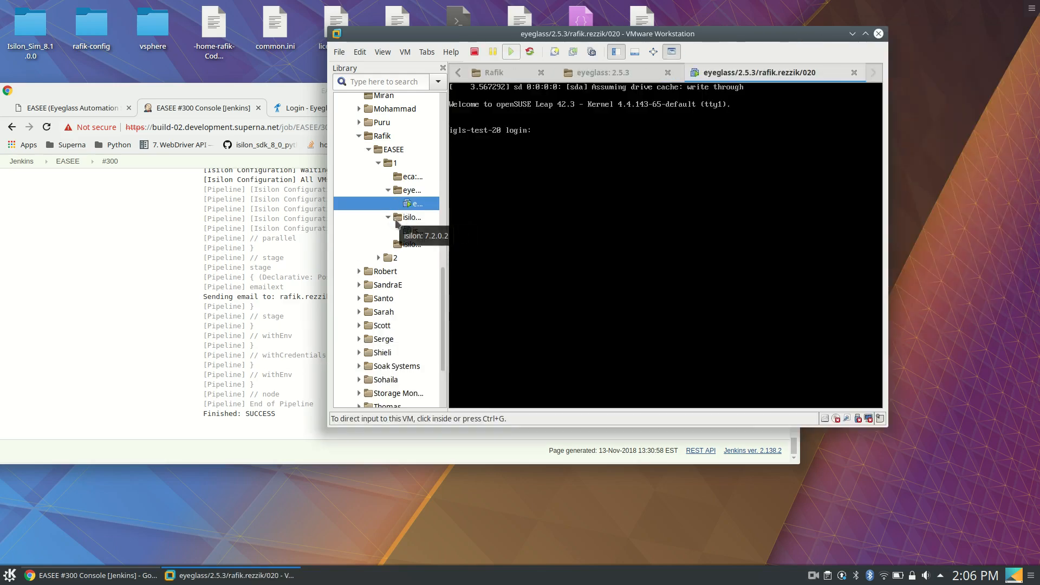
Inspect the consoles of the Isilon 7.2.0.2 and Isilon 8.1.0.0 virtual machines in deployment 1
left_click(416, 218)
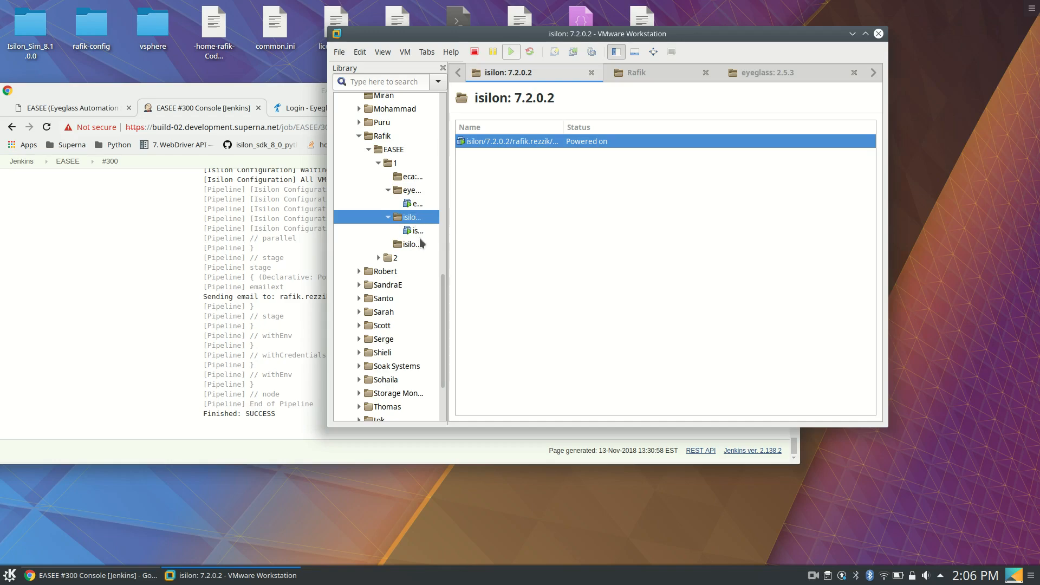
left_click(421, 244)
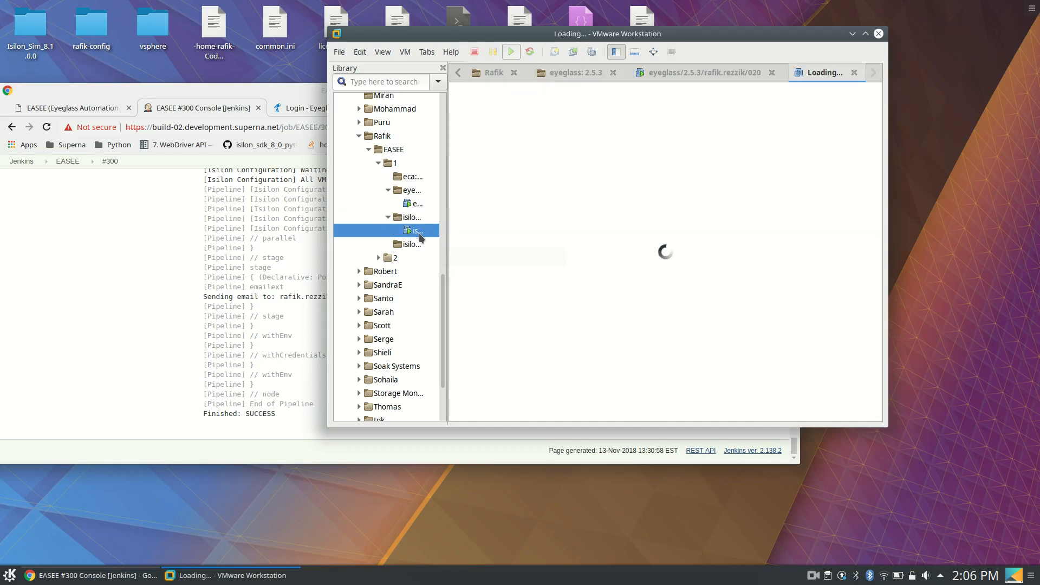
left_click(388, 244)
left_click(414, 259)
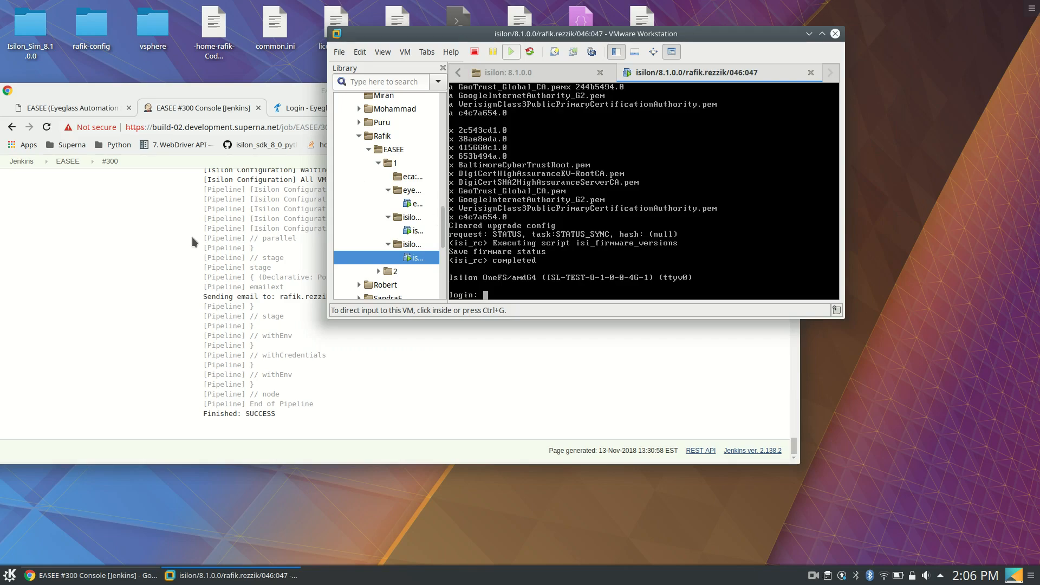
Switch to the Eyeglass login page in Chrome and log in as admin with the appliance account password
left_click(203, 260)
left_click(303, 109)
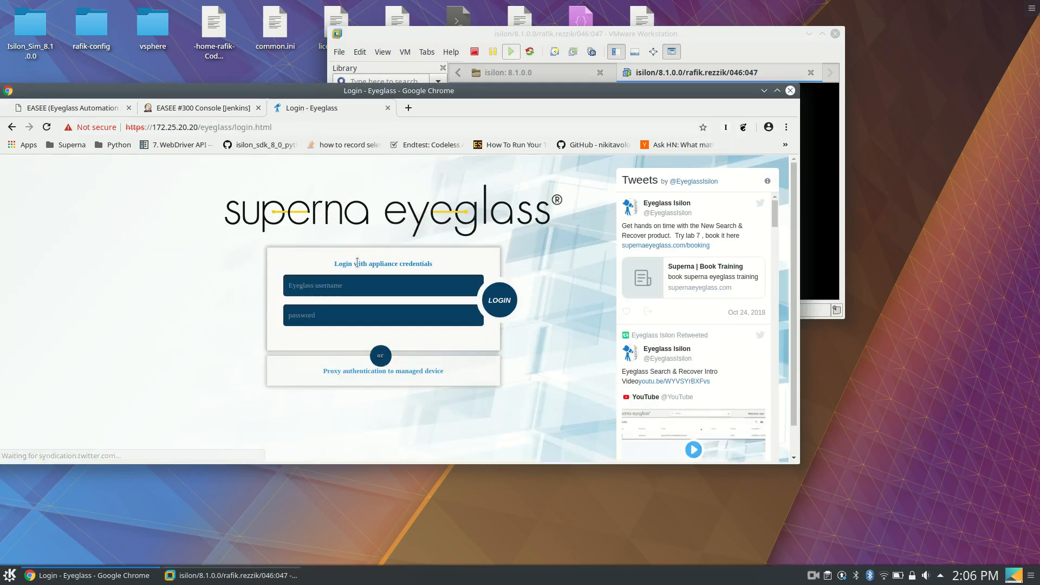
left_click(355, 286)
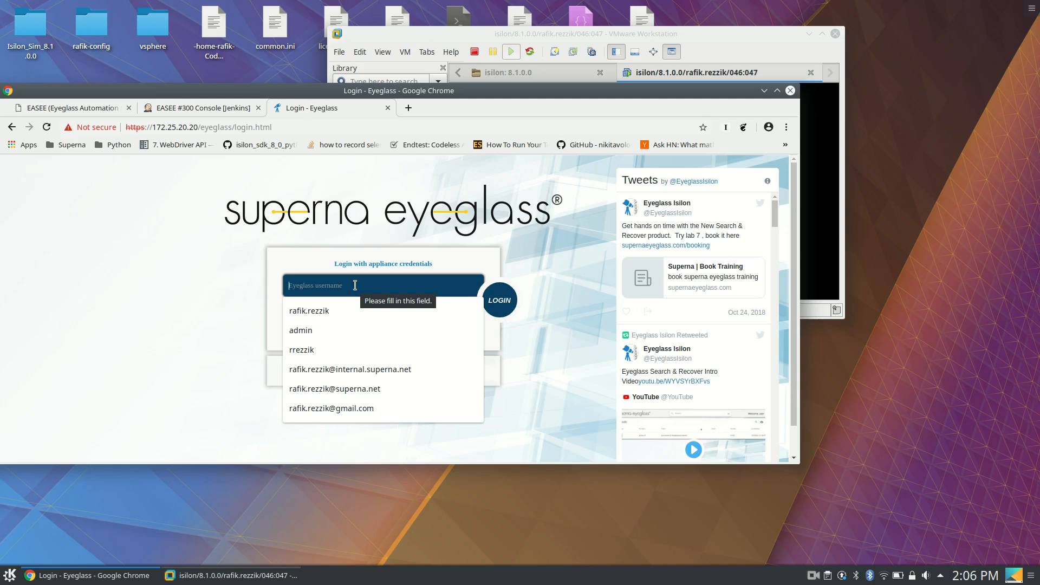
type("ad")
left_click(341, 306)
left_click(342, 312)
type("3•••••••")
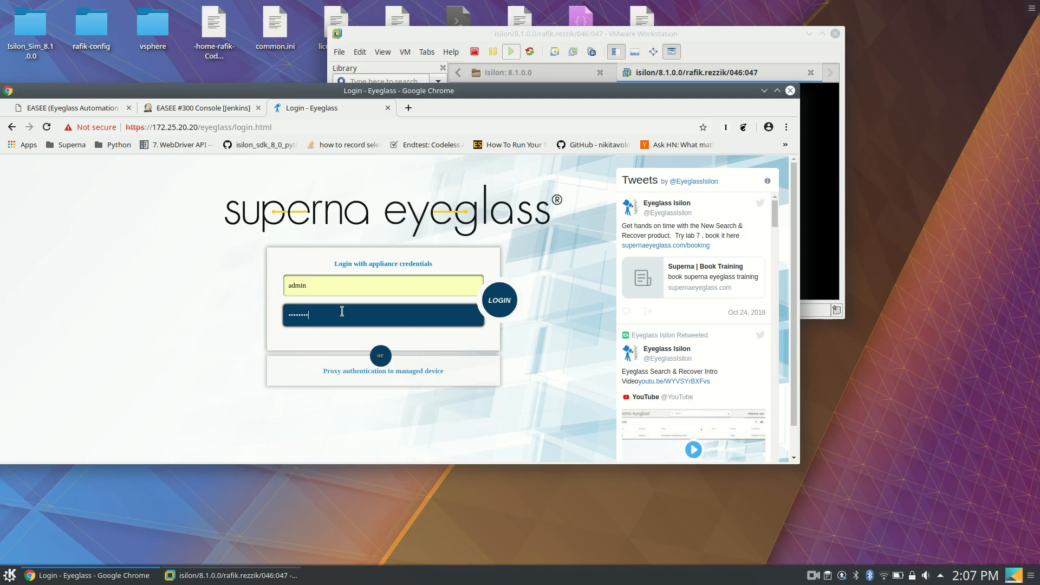
key("BackSpace")
key("BackSpace")
key("BackSpace")
key("BackSpace")
key("BackSpace")
key("BackSpace")
key("BackSpace")
key("BackSpace")
type("••••••••")
key("Return")
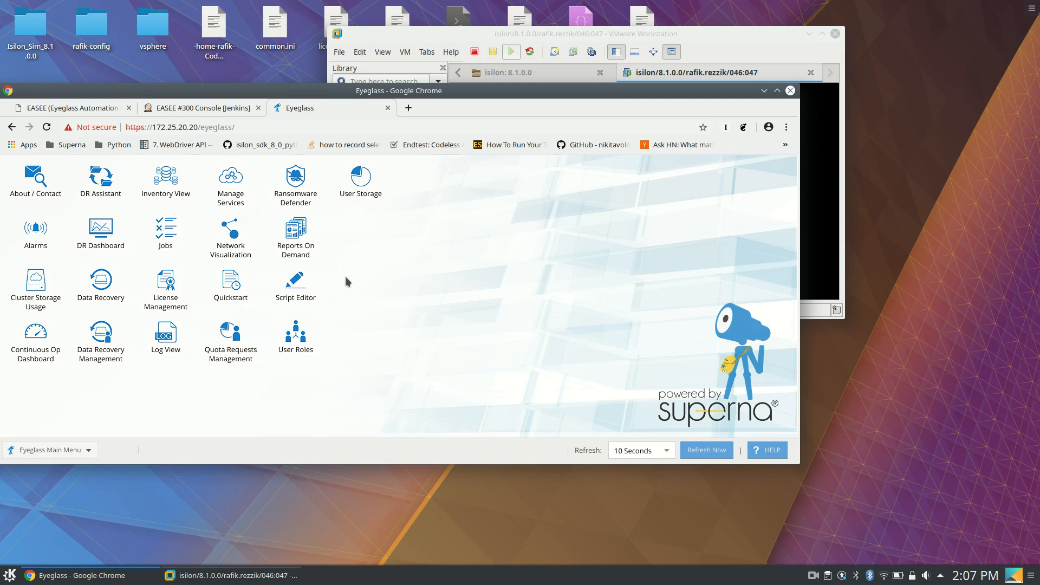
Check the managed devices in the Inventory View, close it, and open Manage Services
left_click(182, 198)
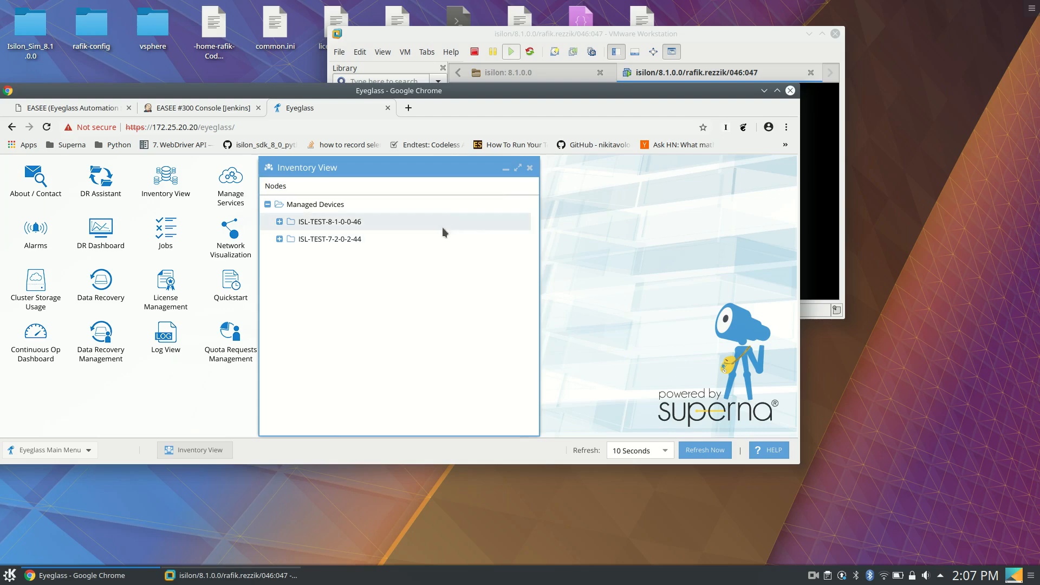
left_click(530, 167)
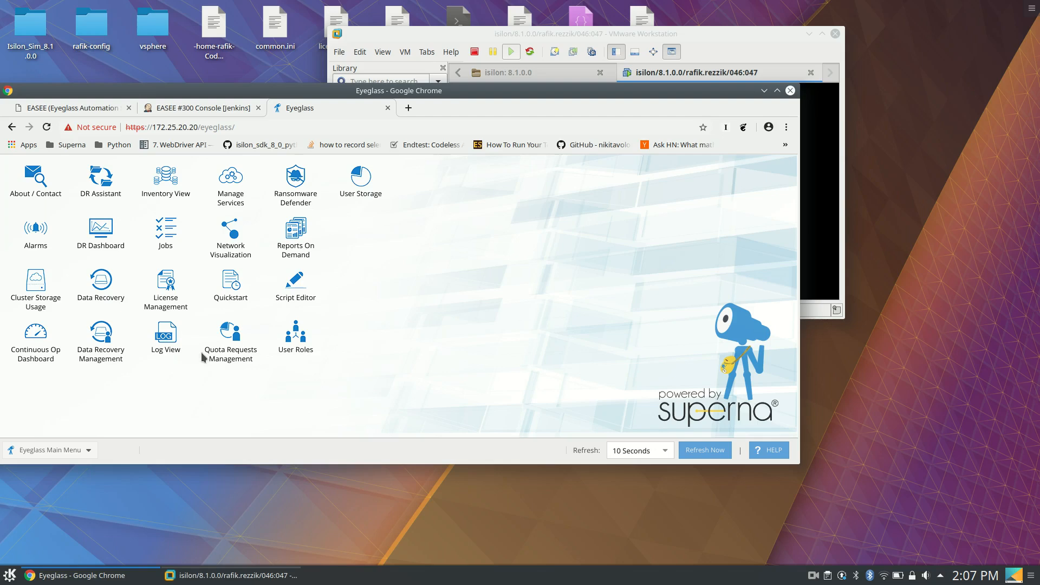
left_click(231, 198)
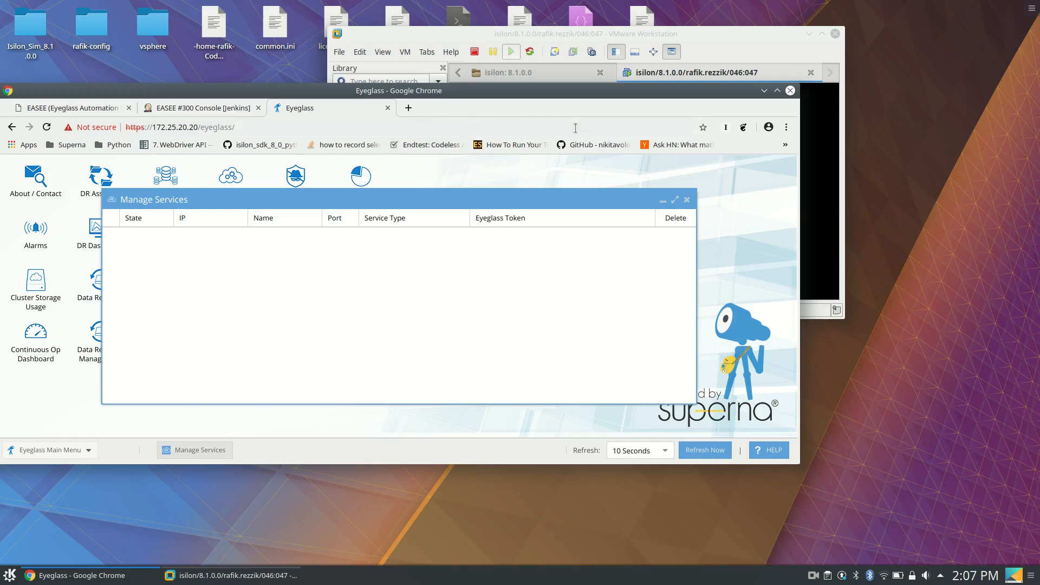
left_click(10, 575)
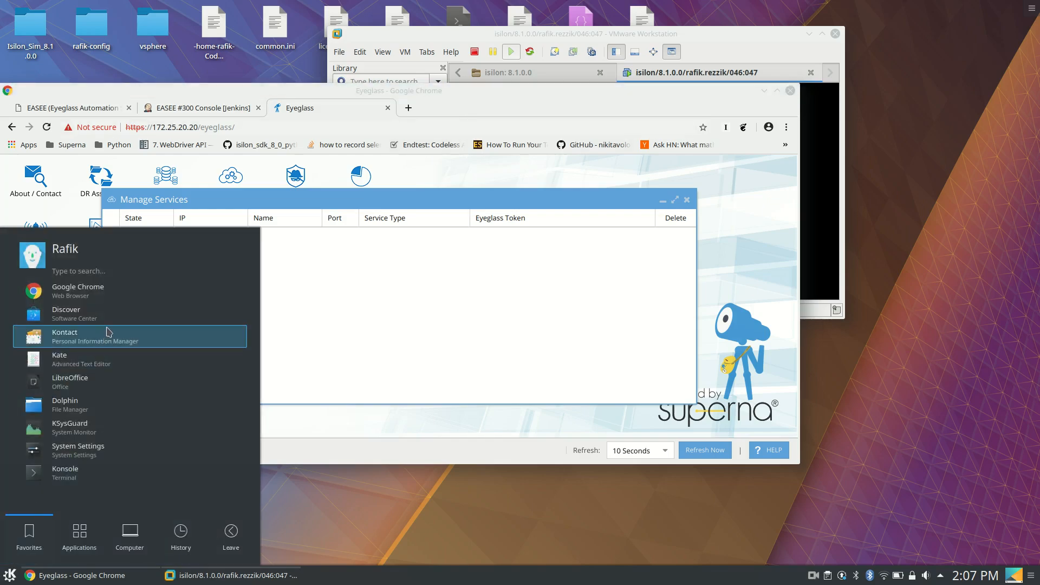
left_click(65, 473)
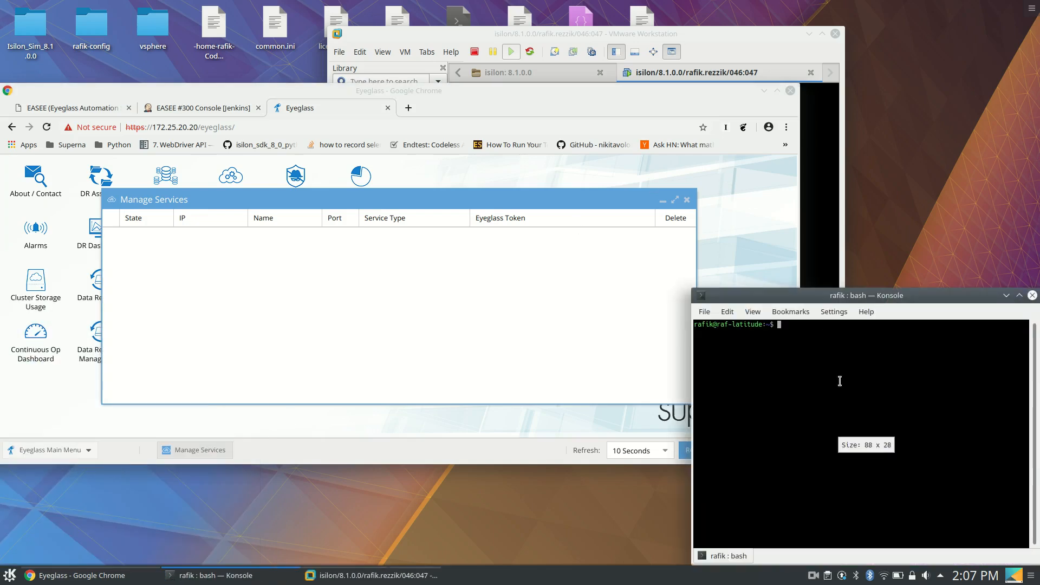
type("ssh ecaA")
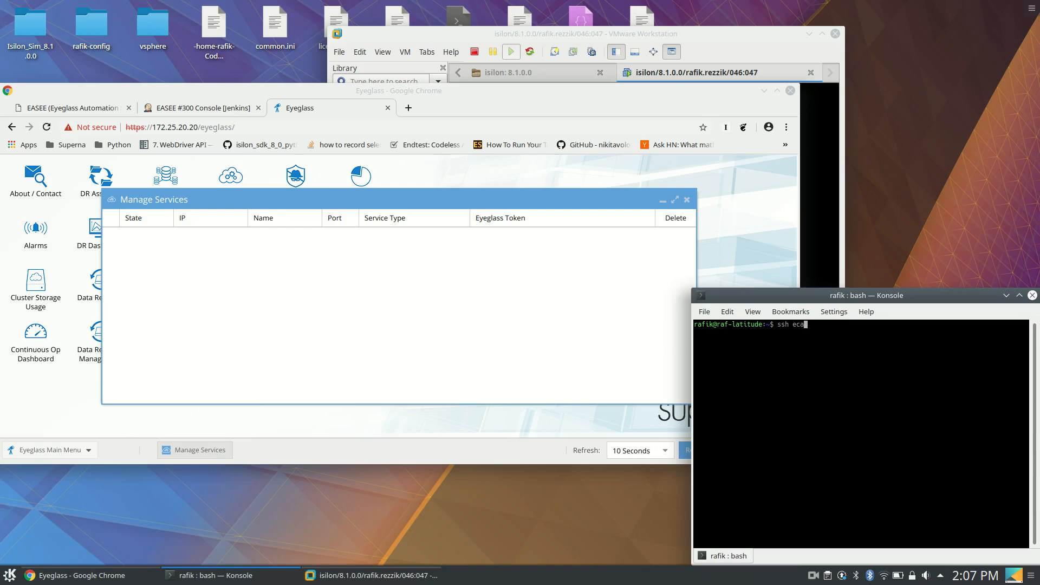
type("dmin@172.25.20.33")
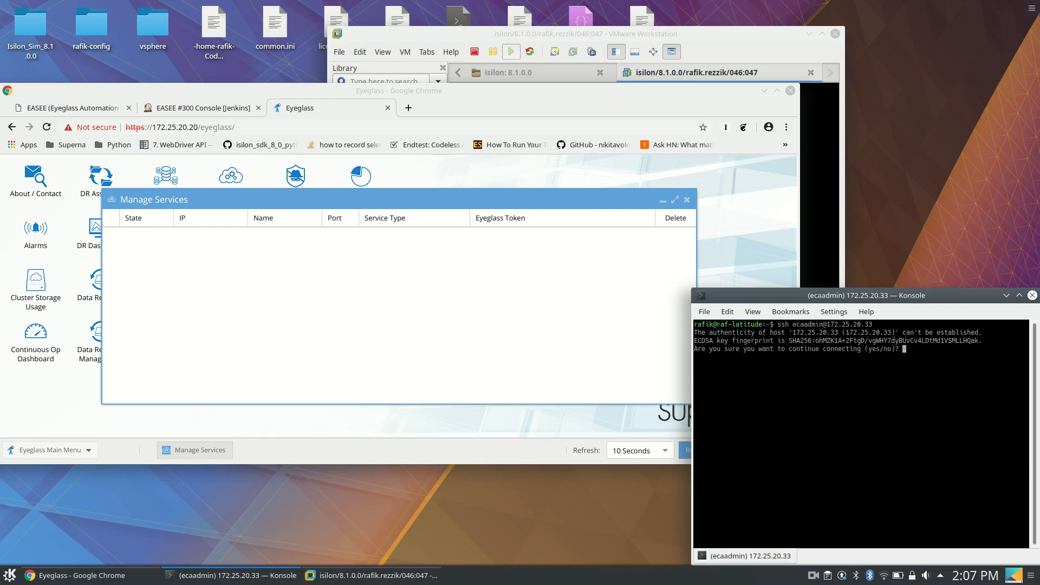
Accept the ECA node's host key with yes and log in with the ecaadmin account password
type("es")
key("Return")
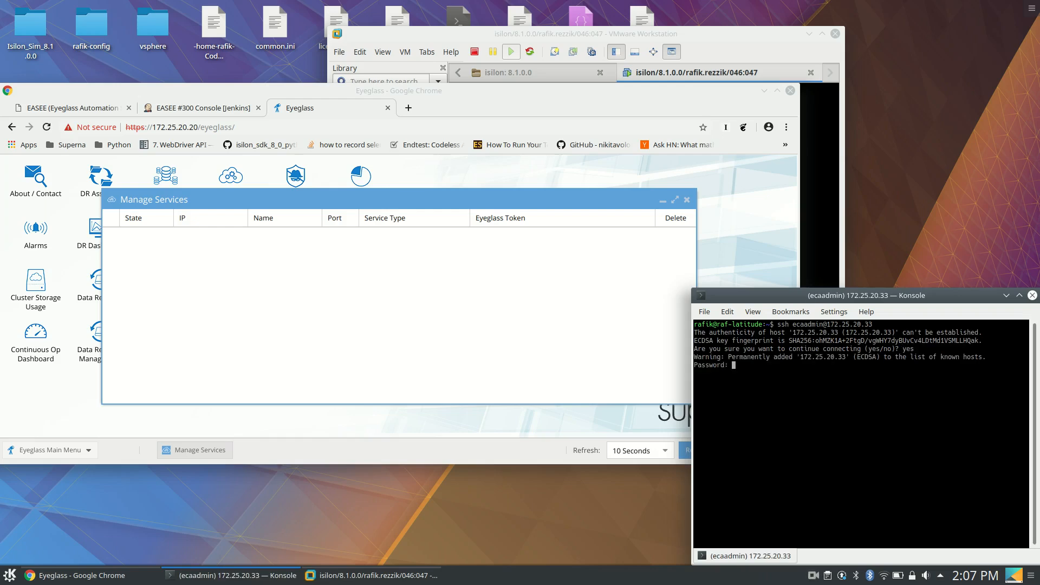
key("Return")
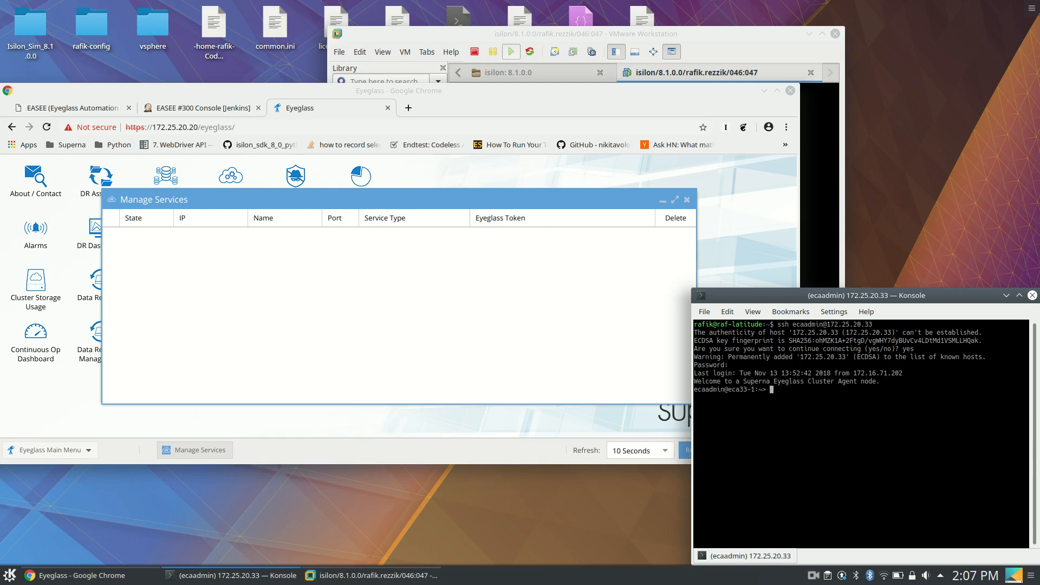
Open /opt/superna/eca/eca-env-common.conf on the ECA node with less
type("less /opt/su")
key("Tab")
key("Tab")
key("Tab")
type("e")
key("Tab")
key("Tab")
key("Tab")
type("en")
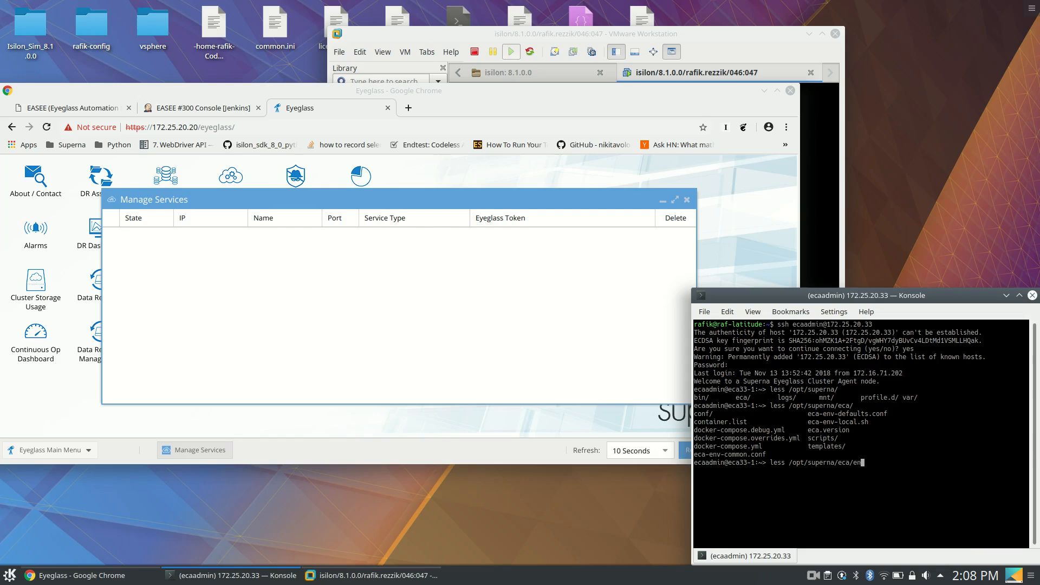
key("BackSpace")
type("ca-")
key("Tab")
type("c")
key("Tab")
key("Return")
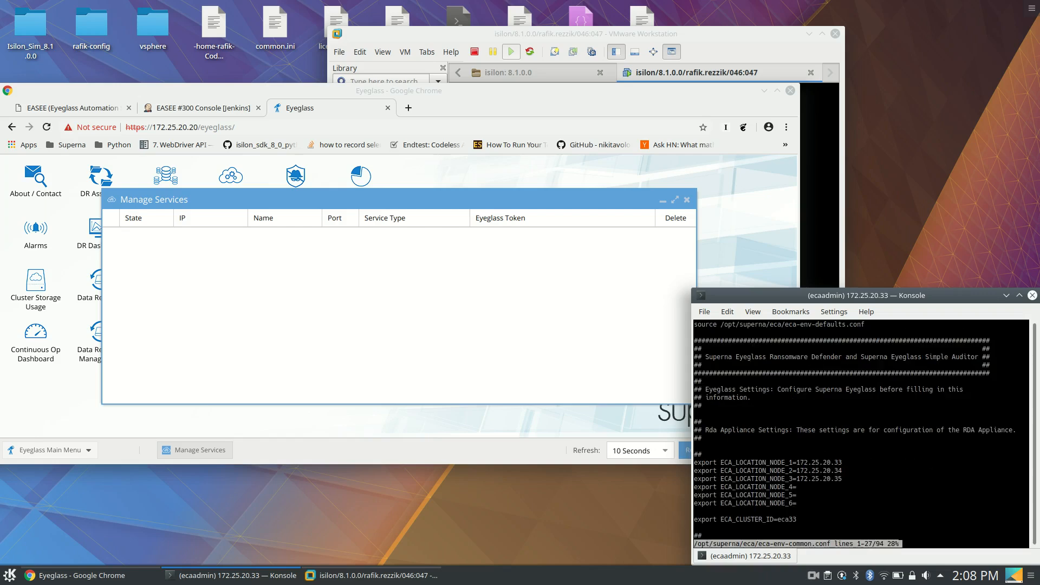
Review the ECA node locations, cluster ID, Eyeglass location, API token and Isilon HDFS root settings in the configuration file, and quit less
key("Down")
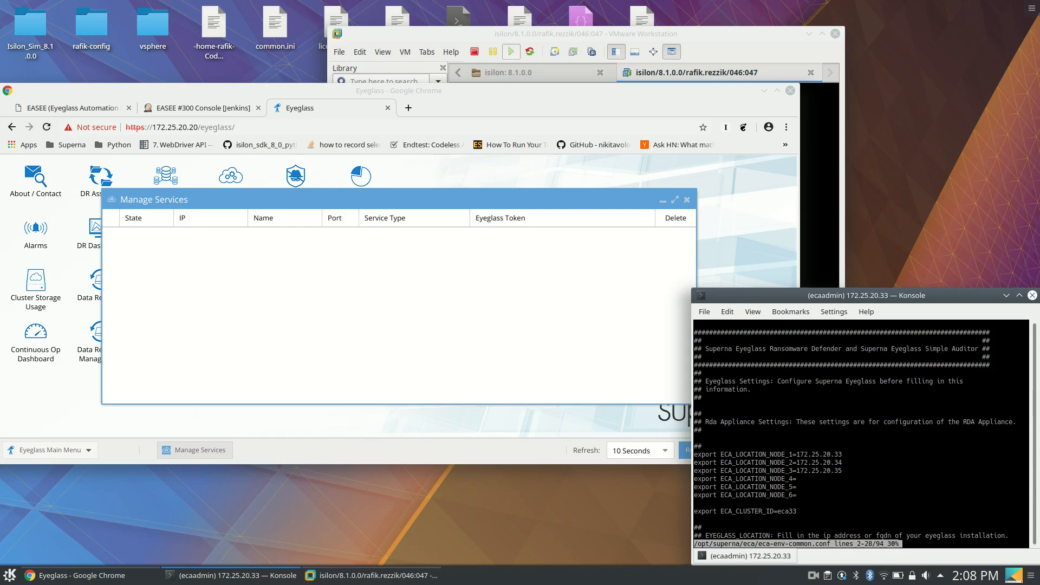
key("Down")
key("Down")
key("Down")
key("Down")
key("Down")
key("Down")
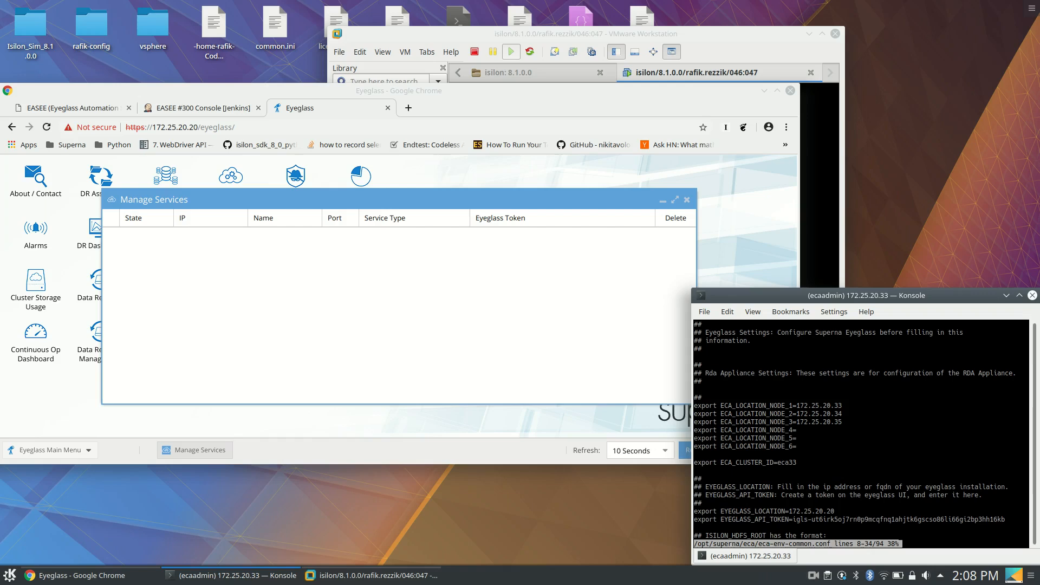
key("Down")
key("Down")
key("Down")
key("Down")
key("Down")
key("Down")
key("Down")
key("Down")
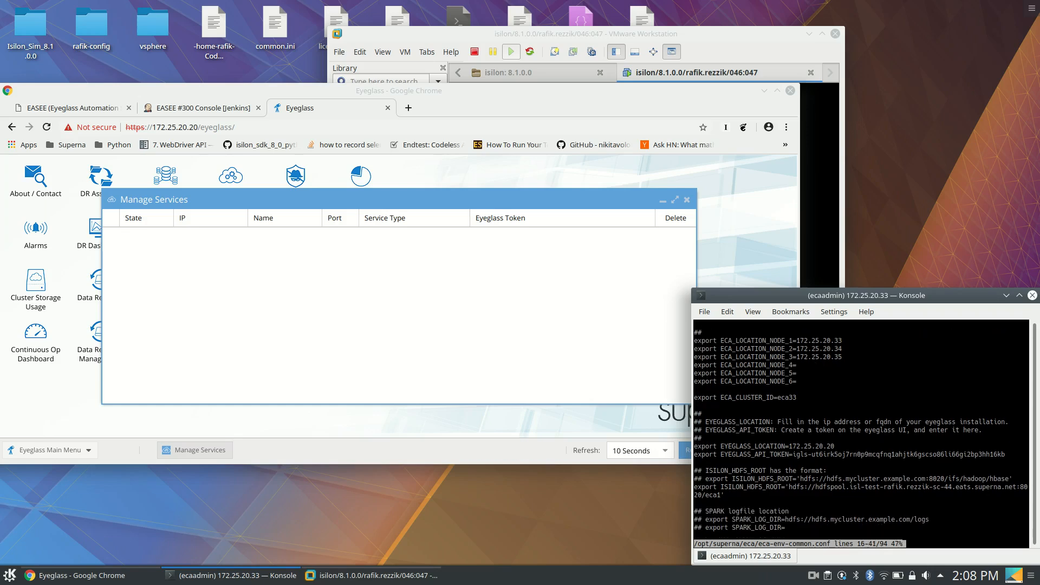
key("Down")
key("Down")
key("Down")
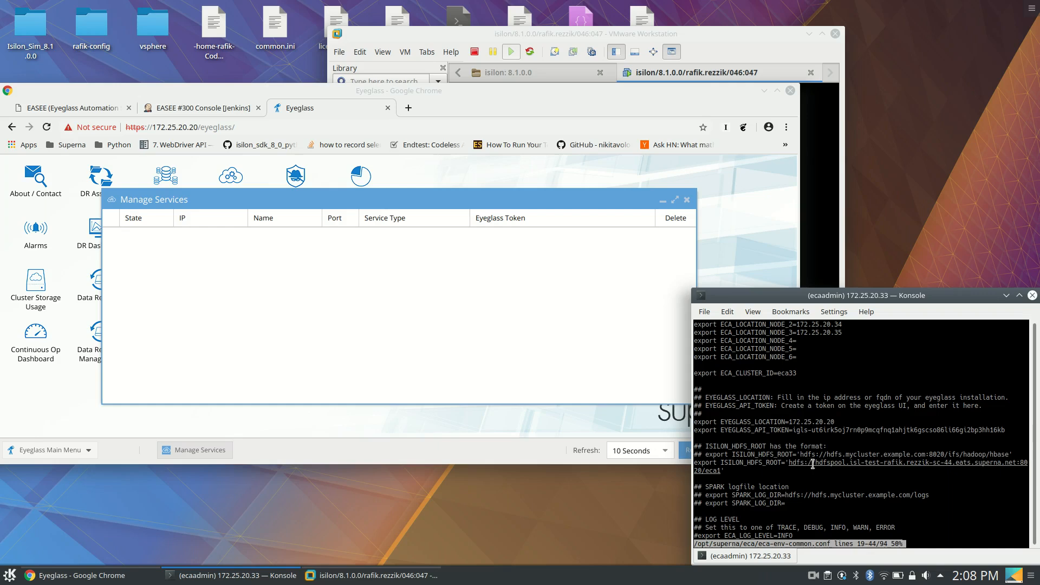
scroll(812, 464, "down", 3)
key("Escape")
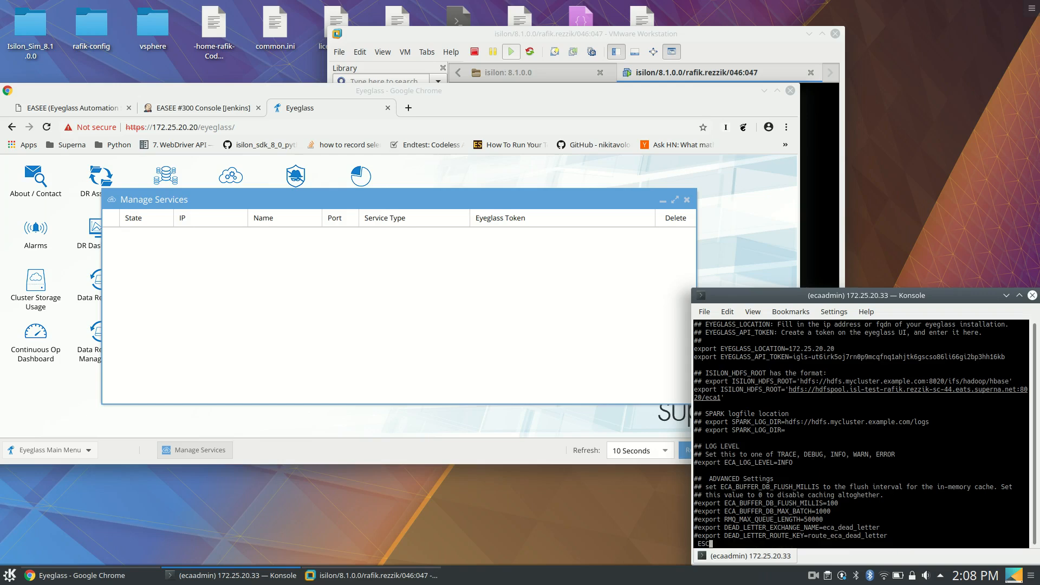
key("q")
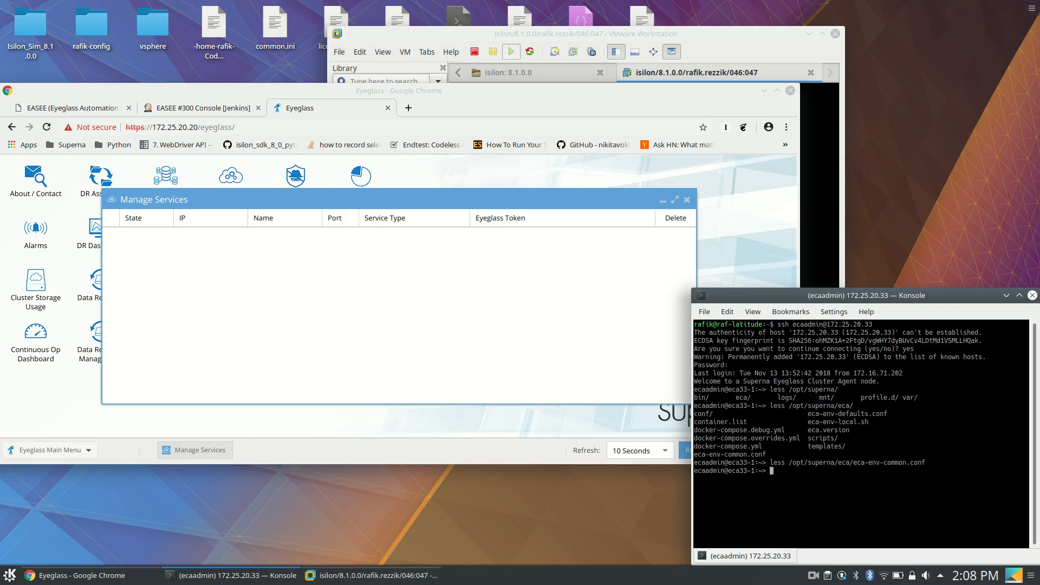
Start the ECA cluster by running ecactl cluster up on the ECA node
type("ecactl cluster u")
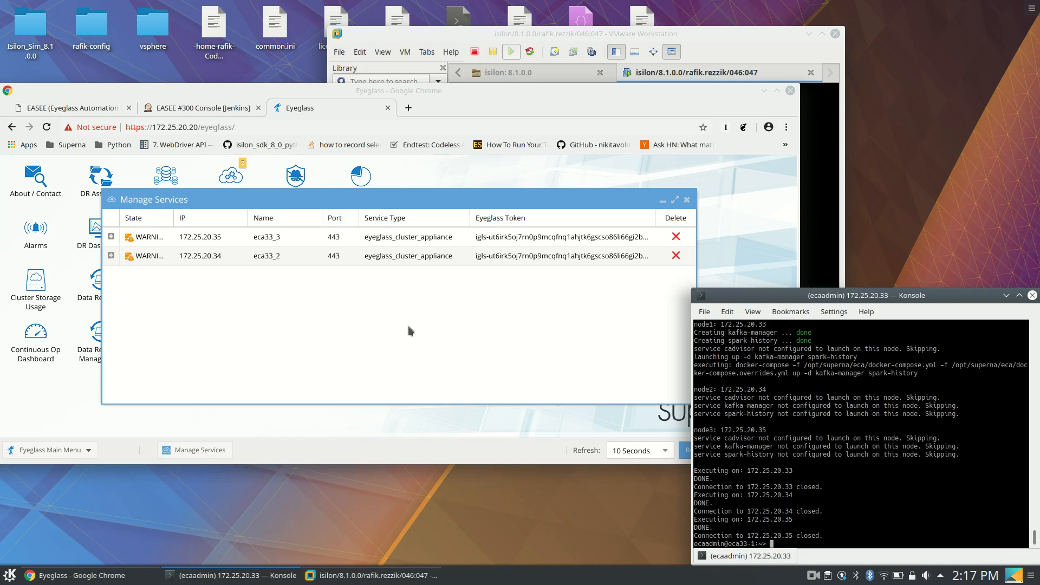
Switch to Eyeglass in Chrome and expand the eca33_3 node in Manage Services to check its component health
left_click(372, 312)
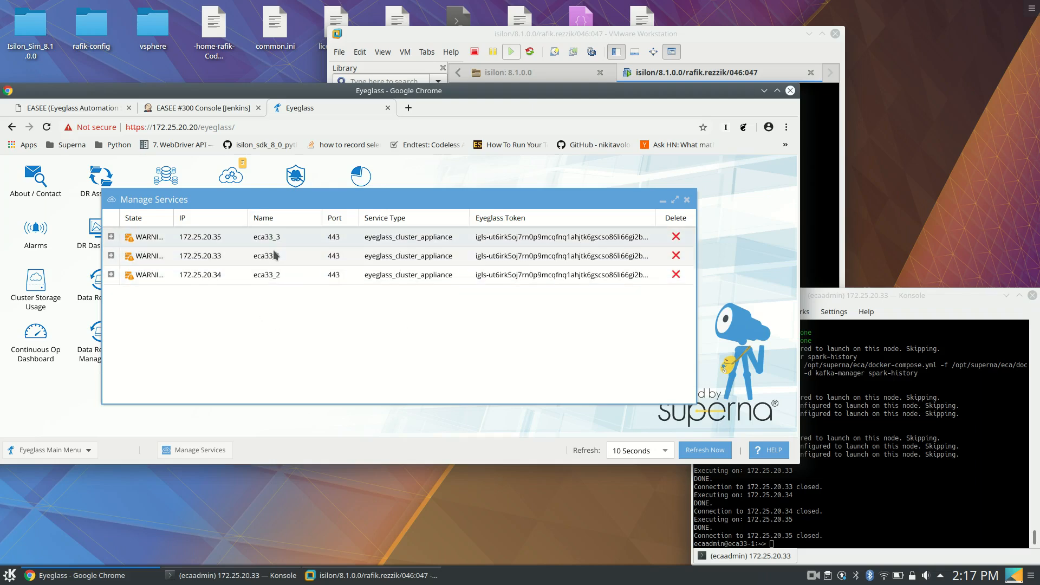
left_click(111, 236)
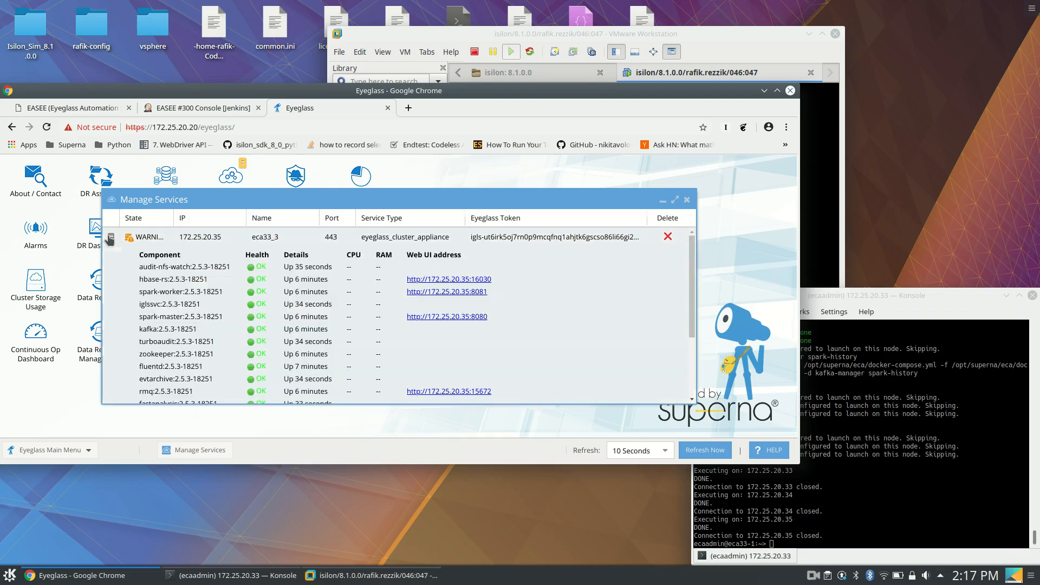